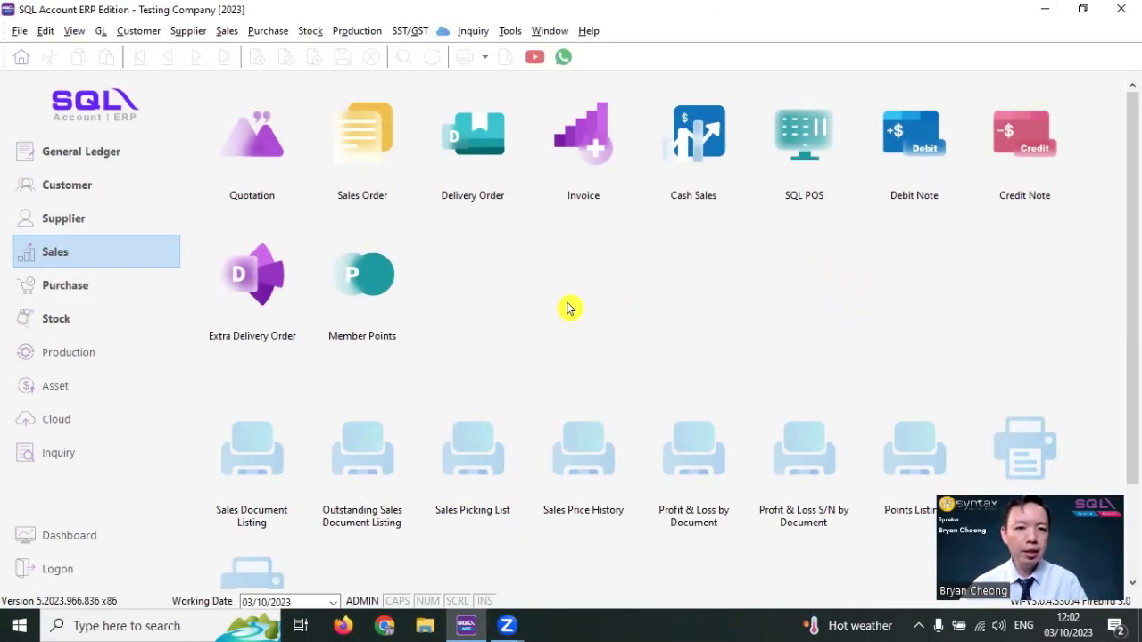
Glance at Production, then open Maintain Stock Item from the Stock functions.
click(352, 33)
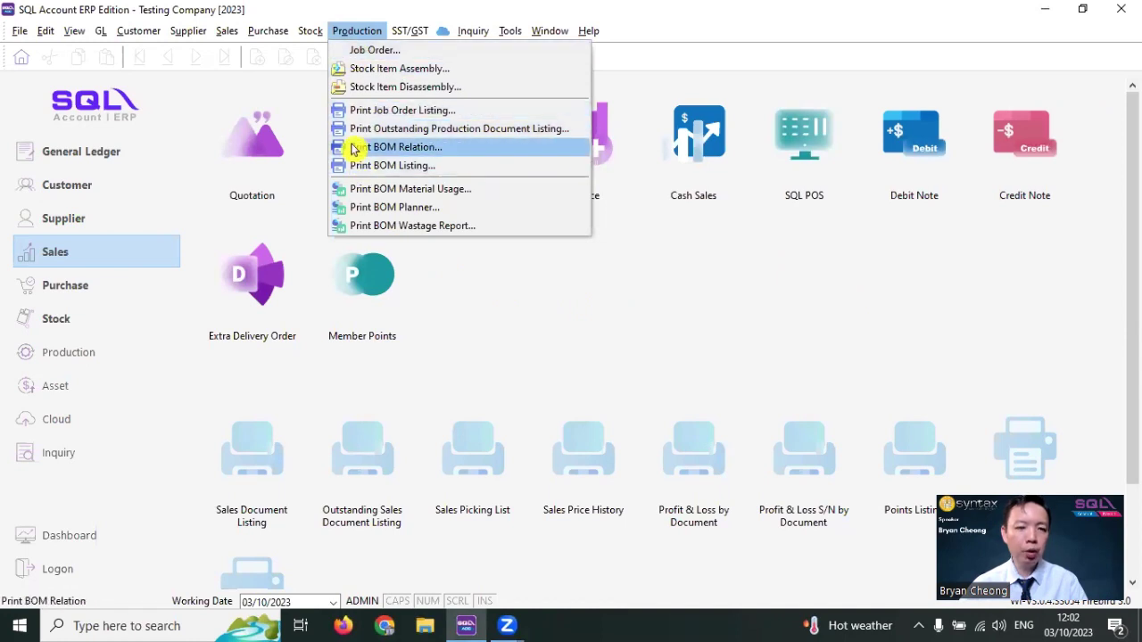
click(661, 309)
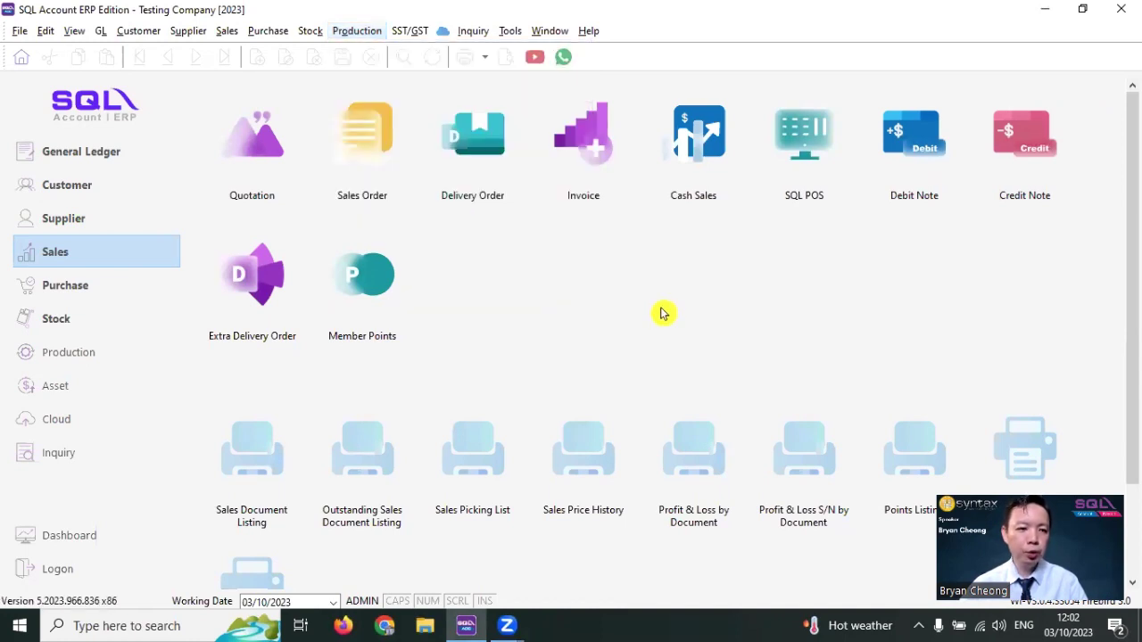
click(76, 325)
click(379, 159)
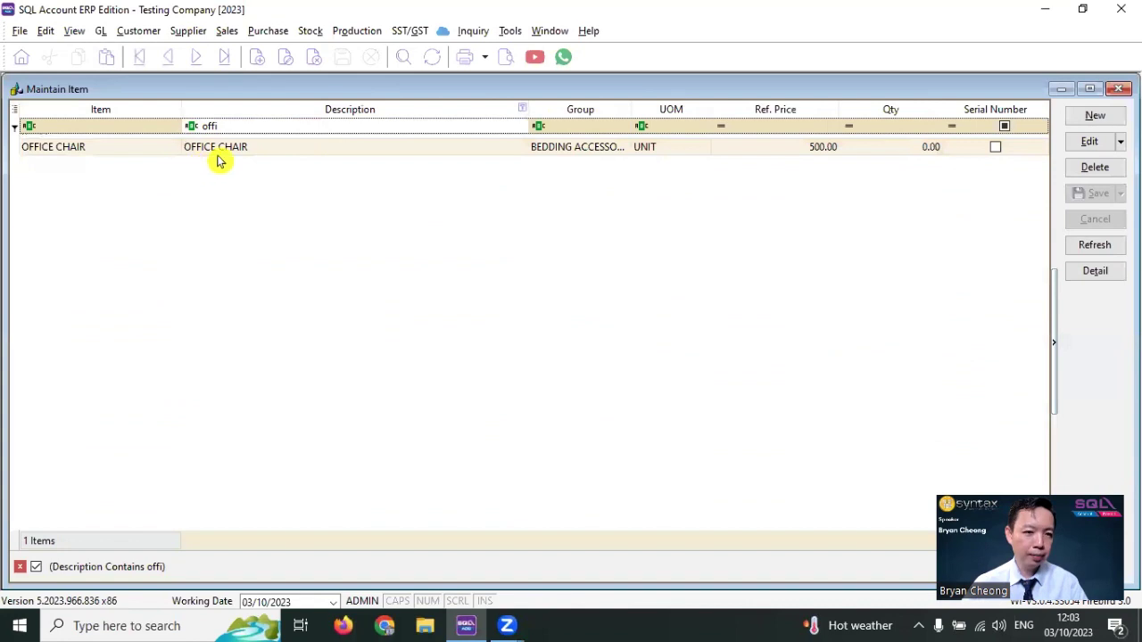
Review OFFICE CHAIR's BOM components: CHAIR-SEAT, CHAIR-HANDLE and CHAIR-ROLLER.
double_click(242, 148)
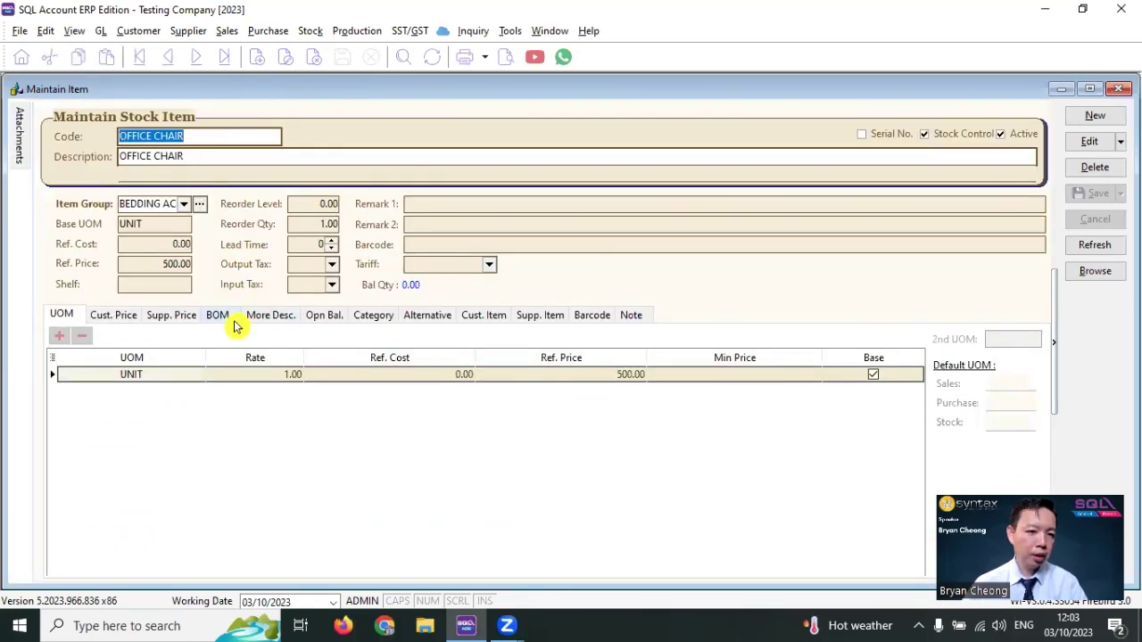
click(218, 317)
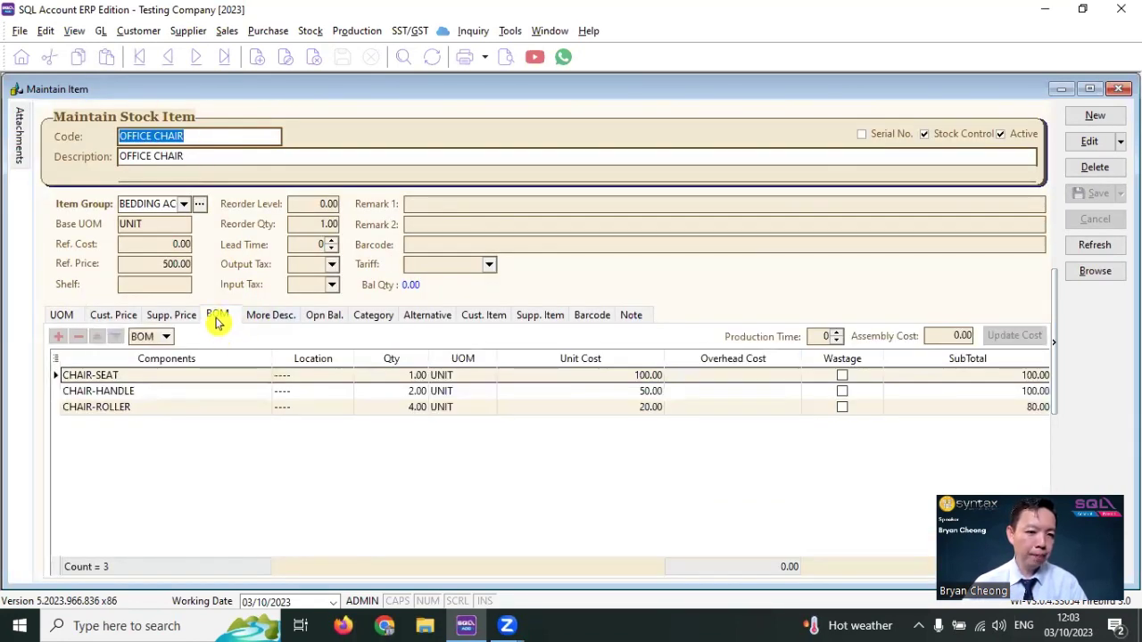
click(166, 339)
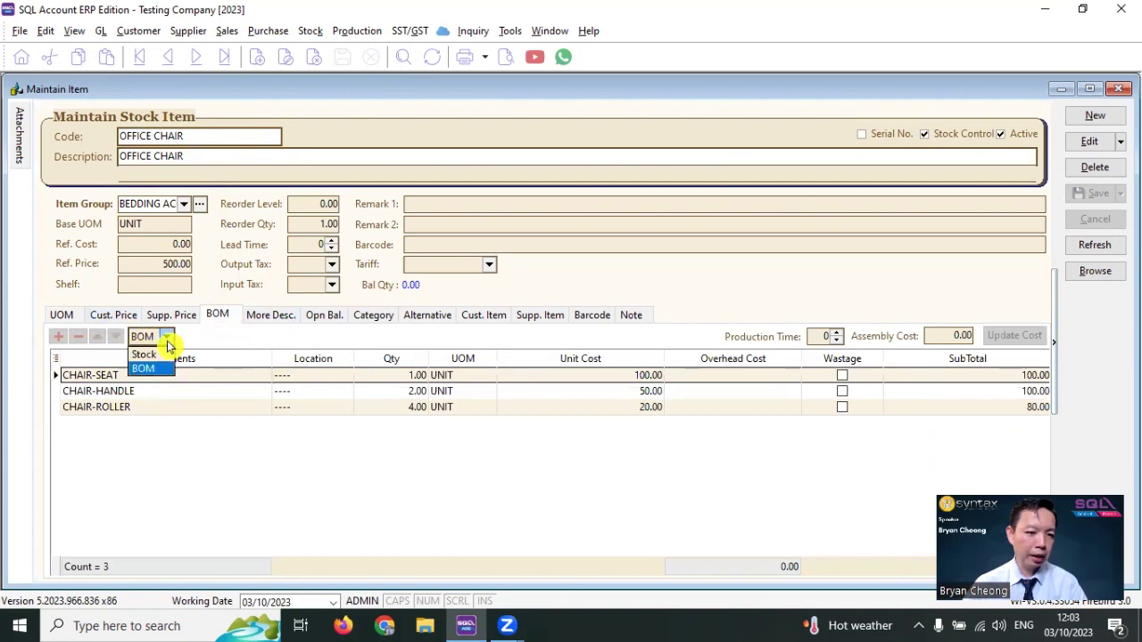
click(143, 368)
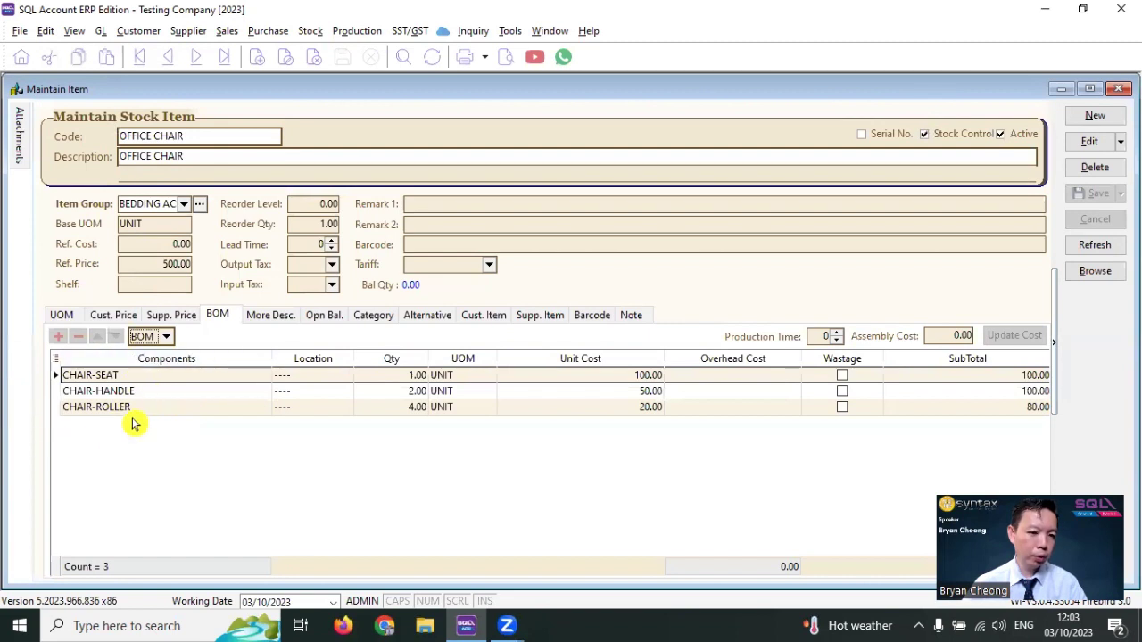
click(131, 375)
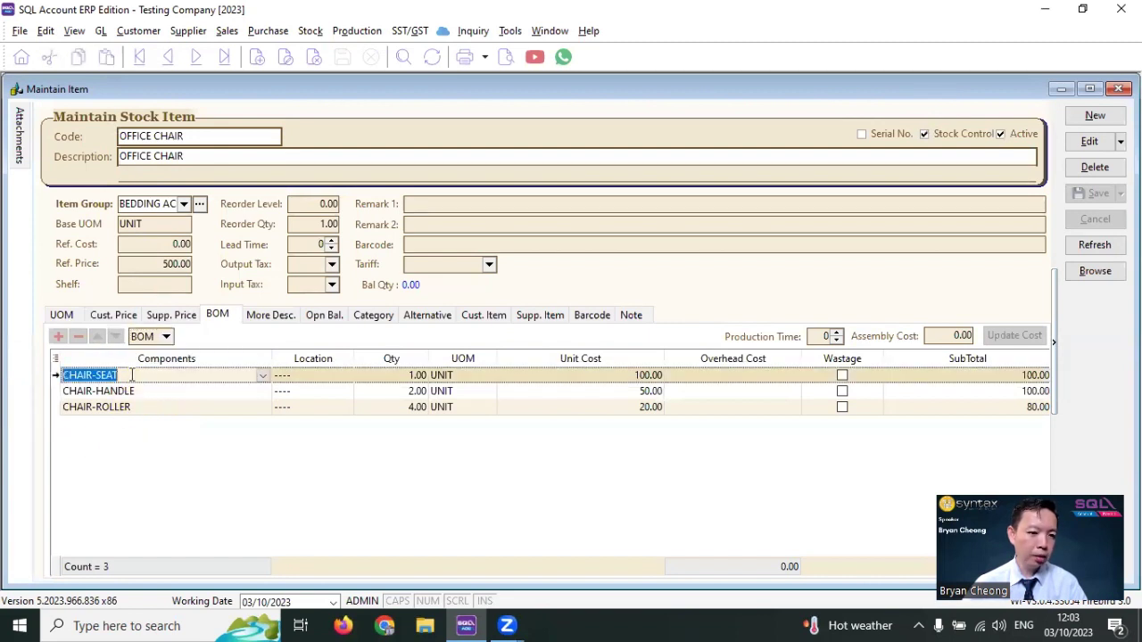
click(148, 390)
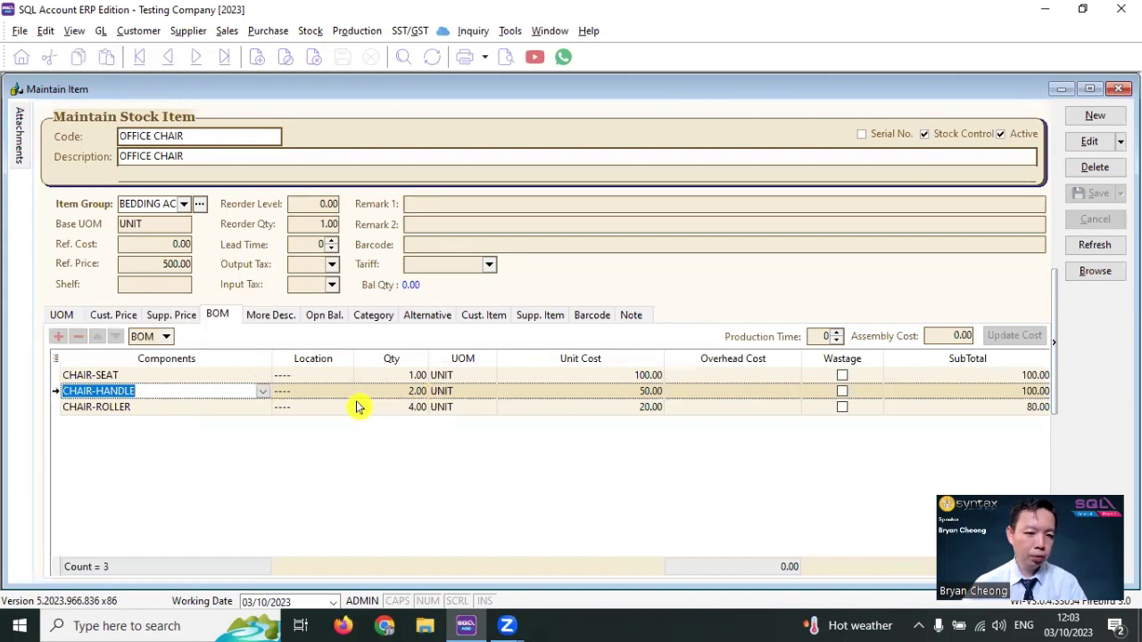
click(145, 406)
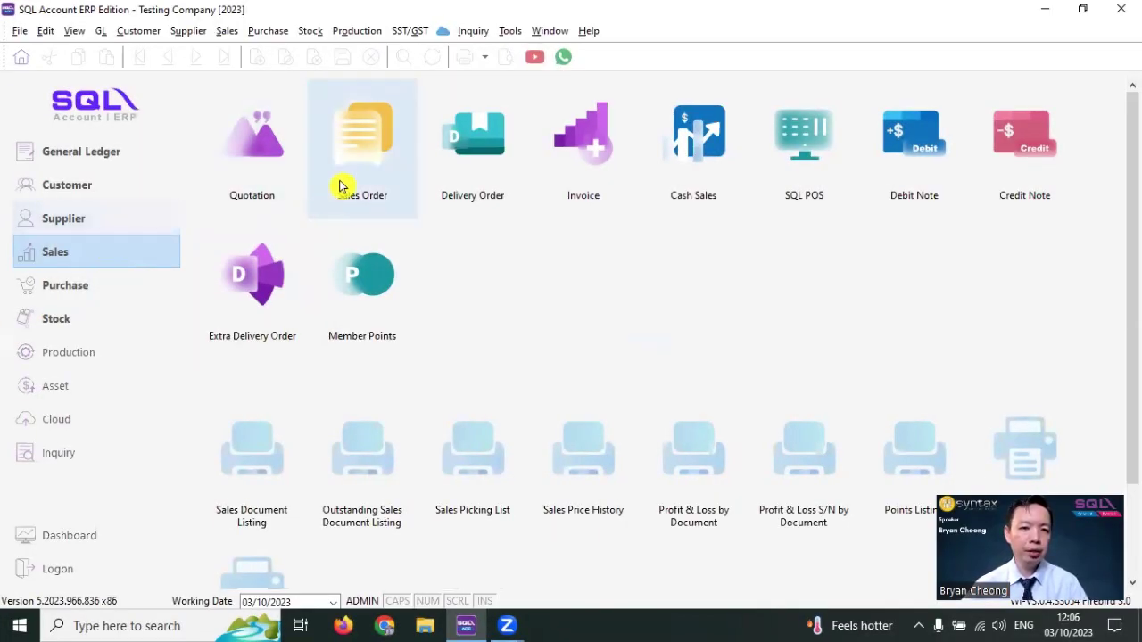
Create and save a sales order for 10 OFFICE CHAIR at 500.00 each, totalling 5,000.00.
click(363, 154)
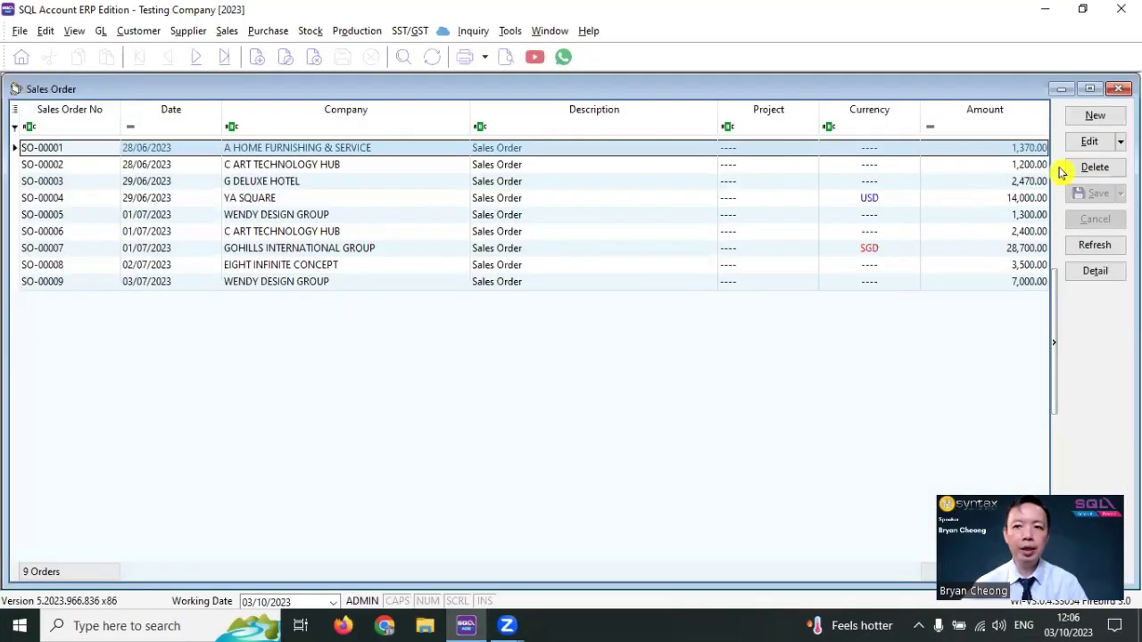
click(1097, 117)
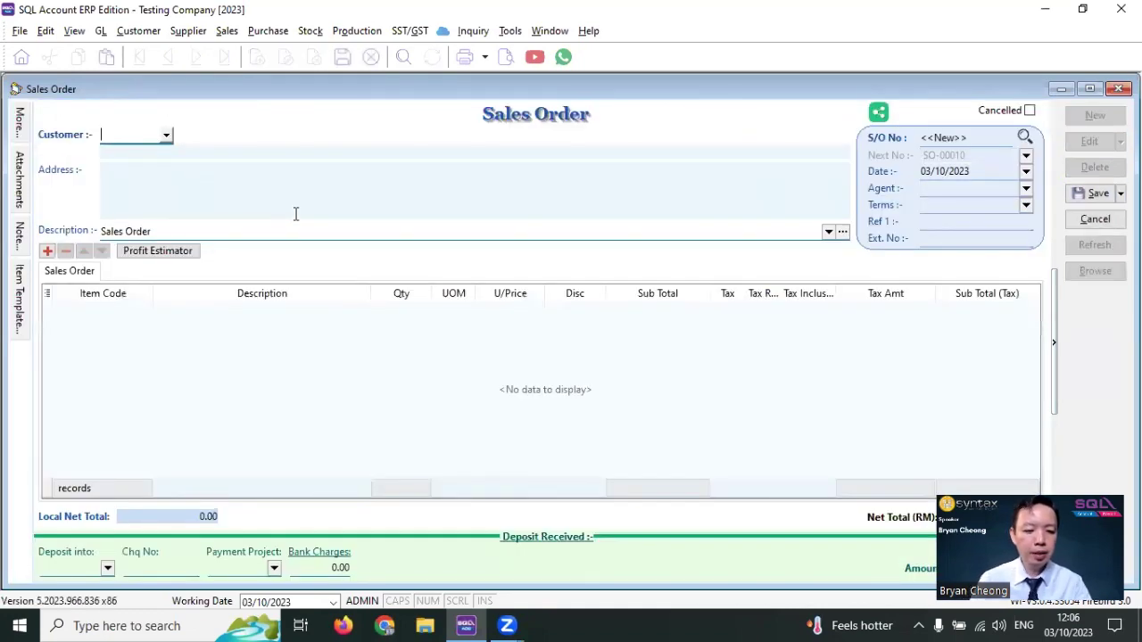
key(alt+Down)
key(Return)
click(125, 314)
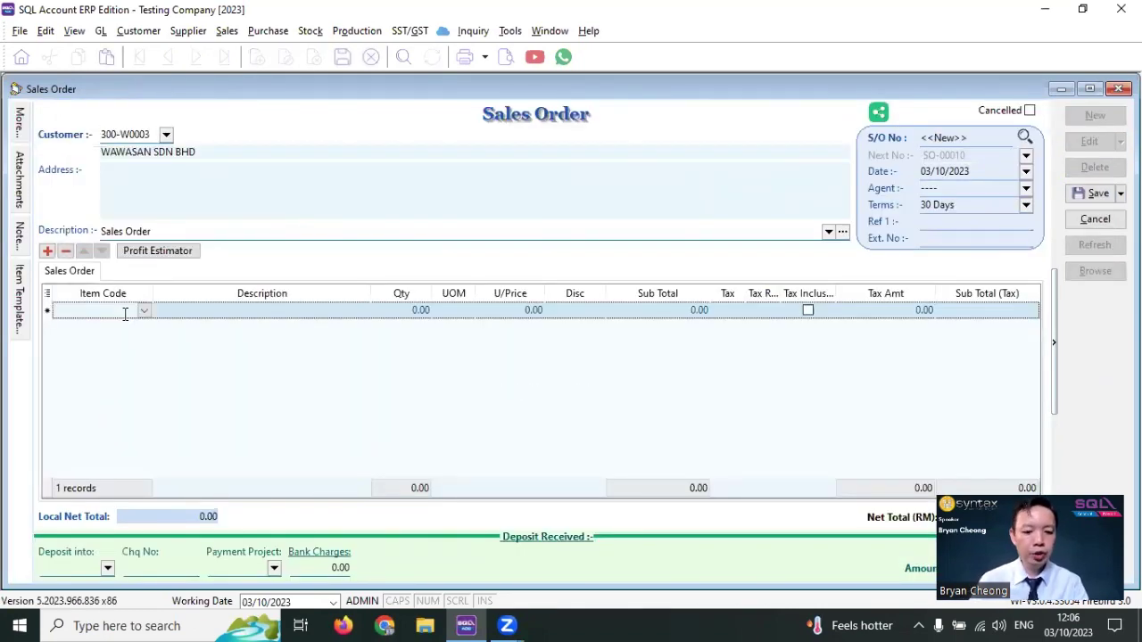
text(off)
key(Return)
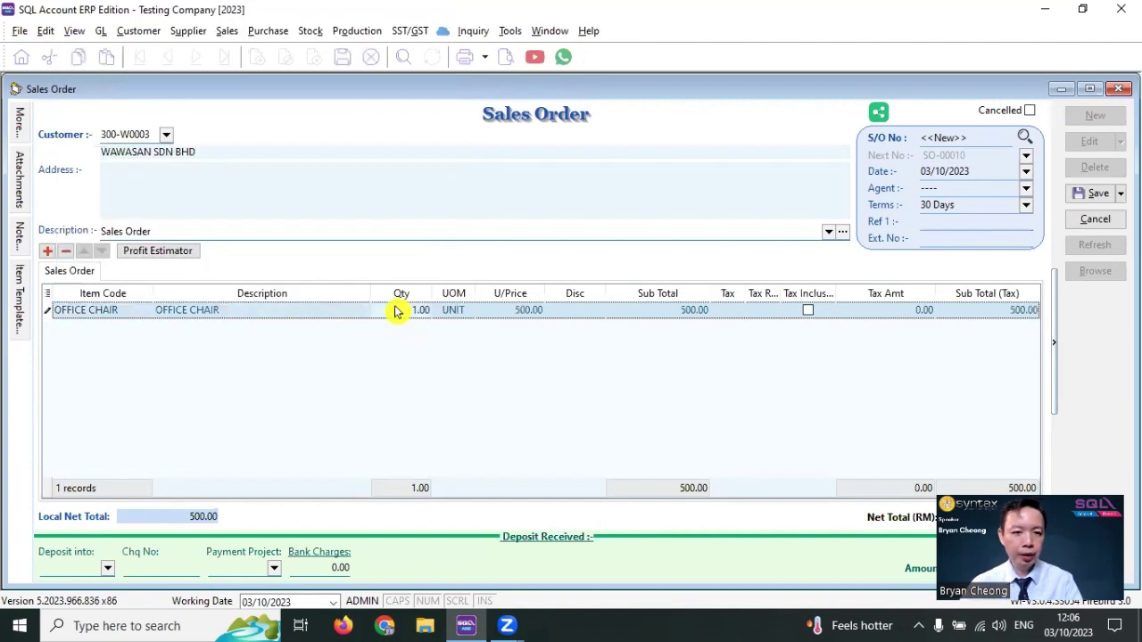
text(0)
key(Return)
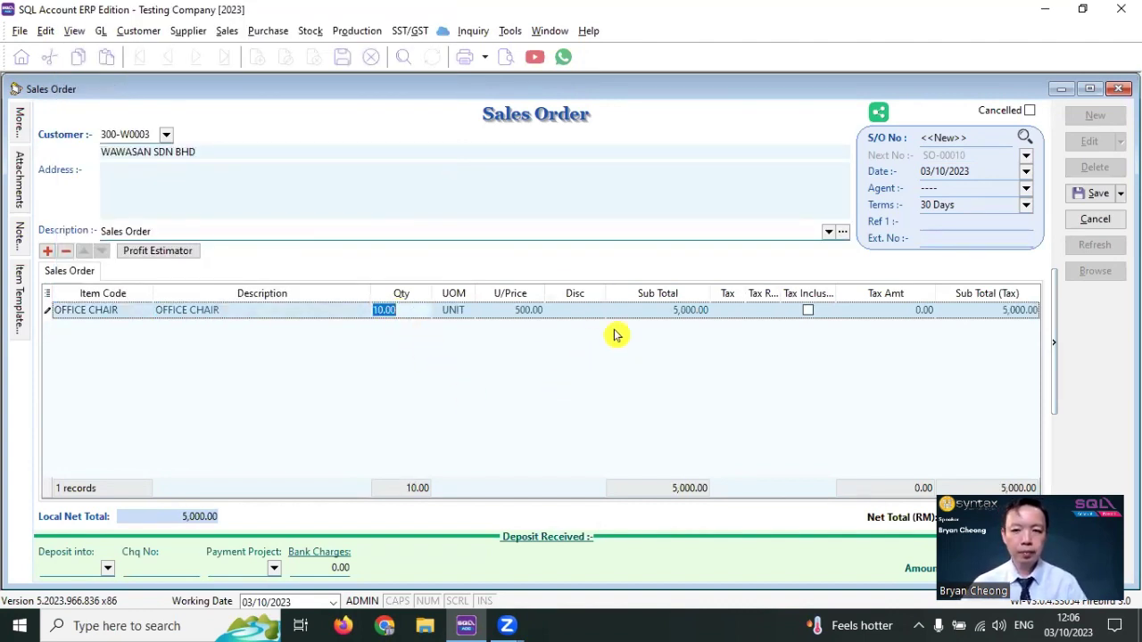
click(1118, 189)
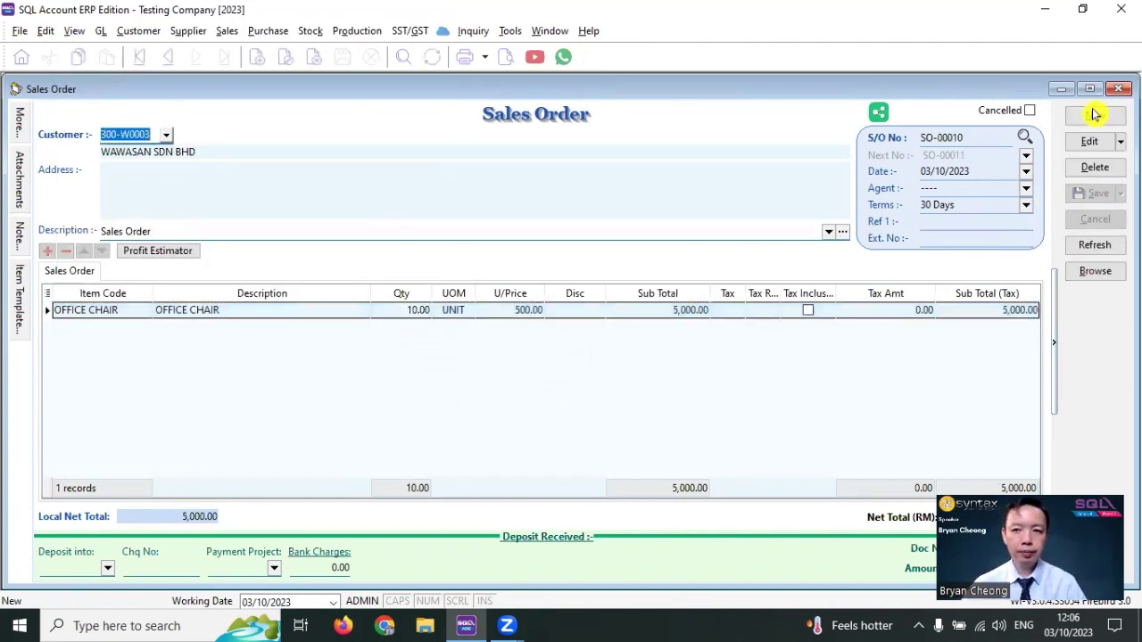
Close the sales order and filter the stock item list to locate OFFICE CHAIR.
click(1118, 89)
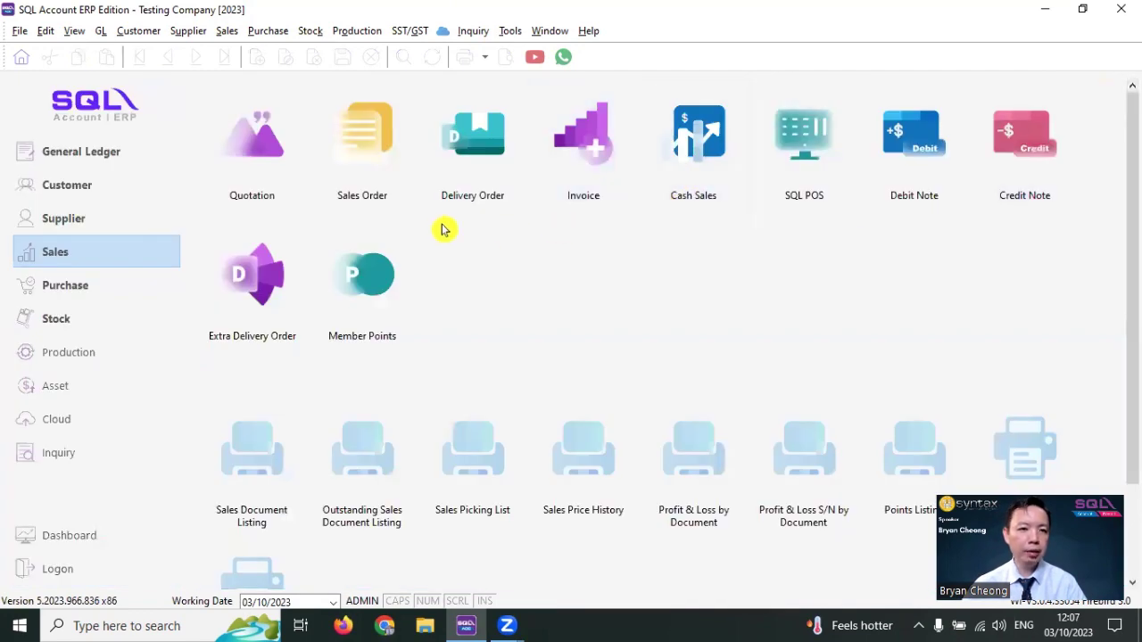
click(310, 30)
click(339, 70)
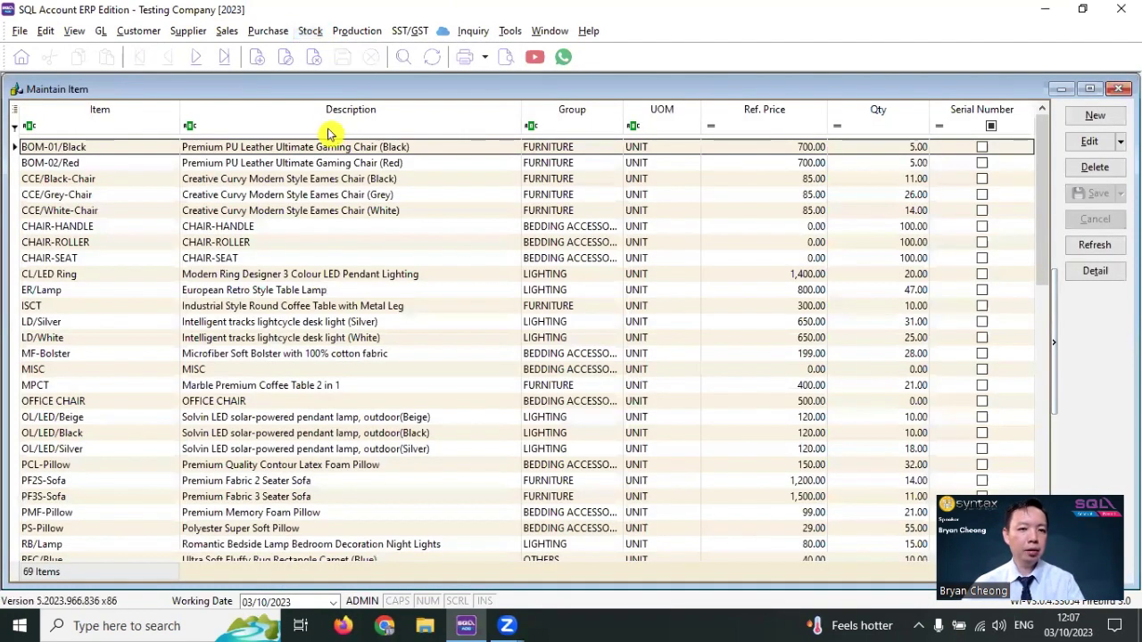
click(326, 125)
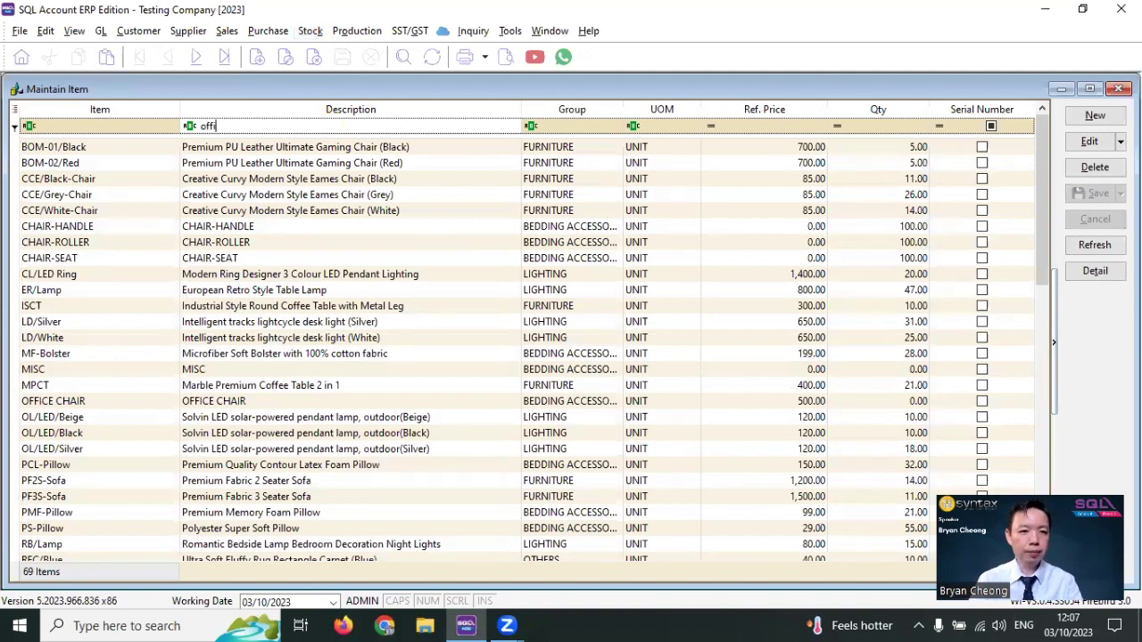
key(Return)
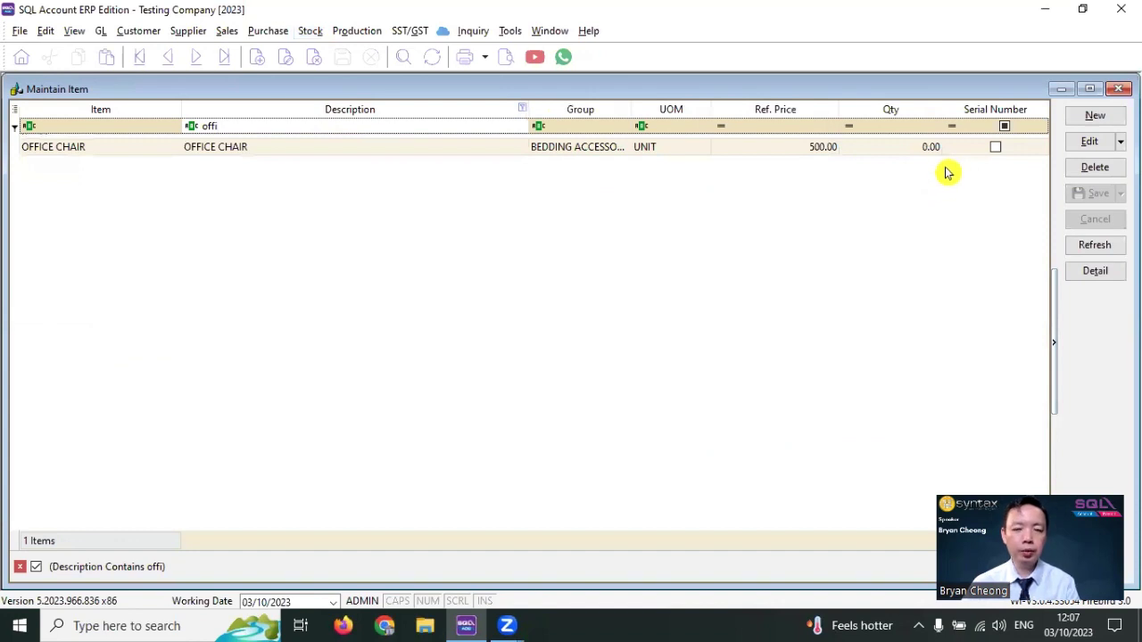
key(Escape)
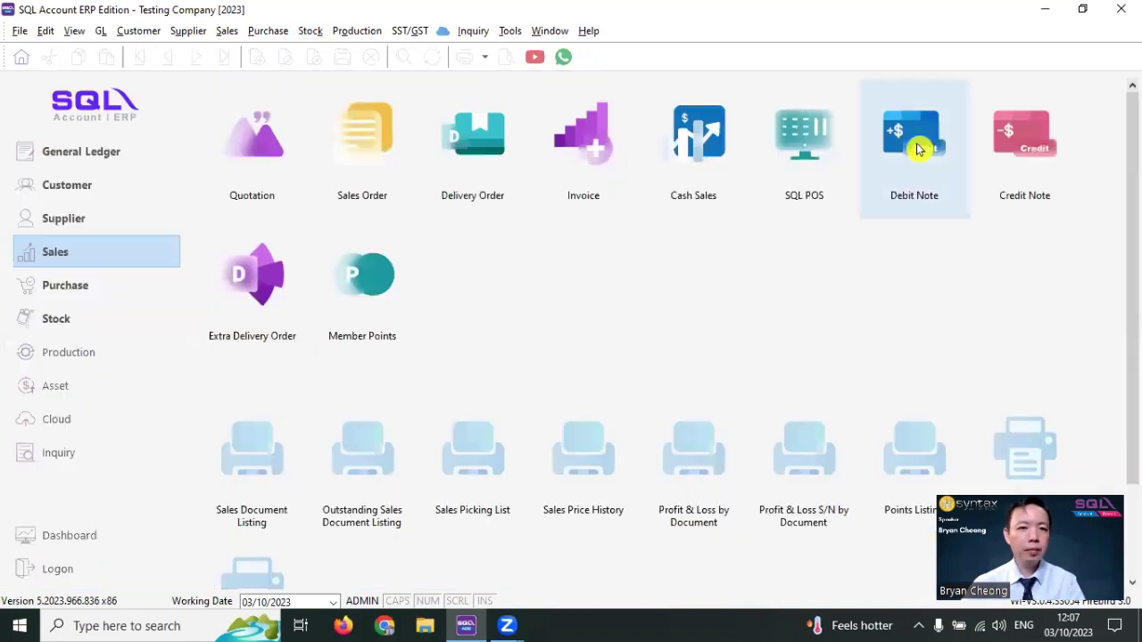
Run the Bill of Material Planner with a required quantity of 10 OFFICE CHAIR.
click(348, 31)
click(427, 207)
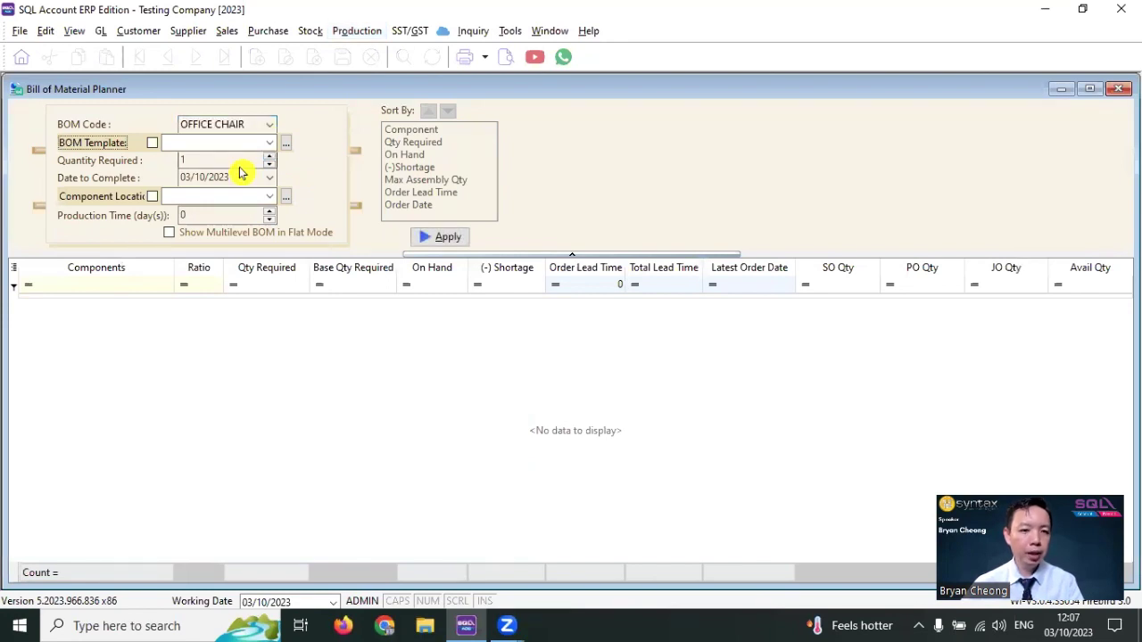
click(223, 159)
text(0)
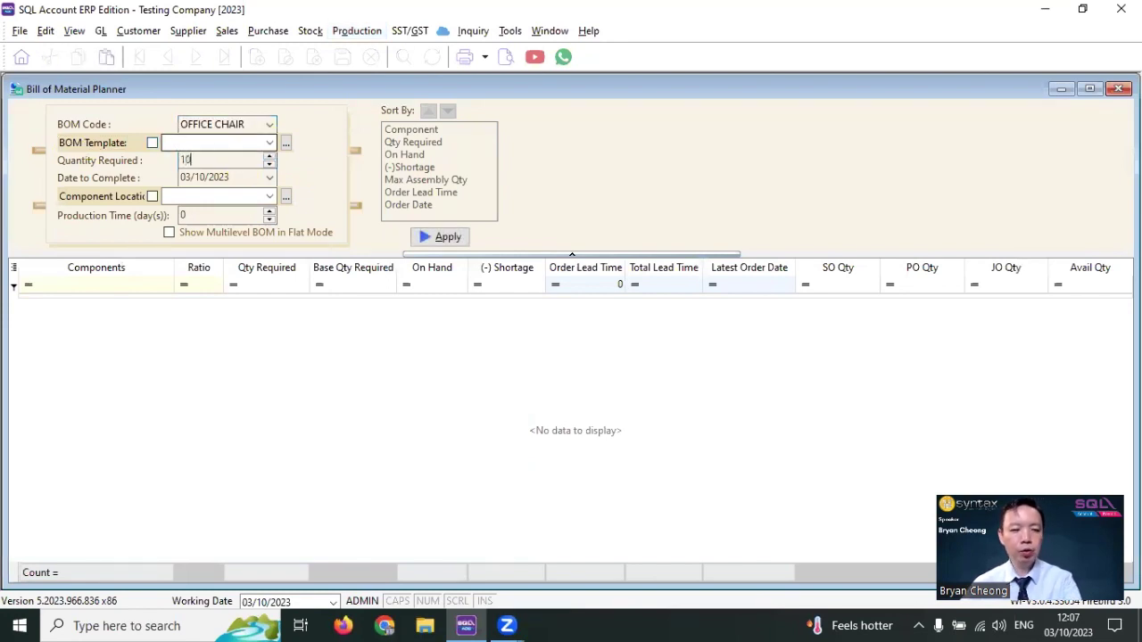
click(217, 215)
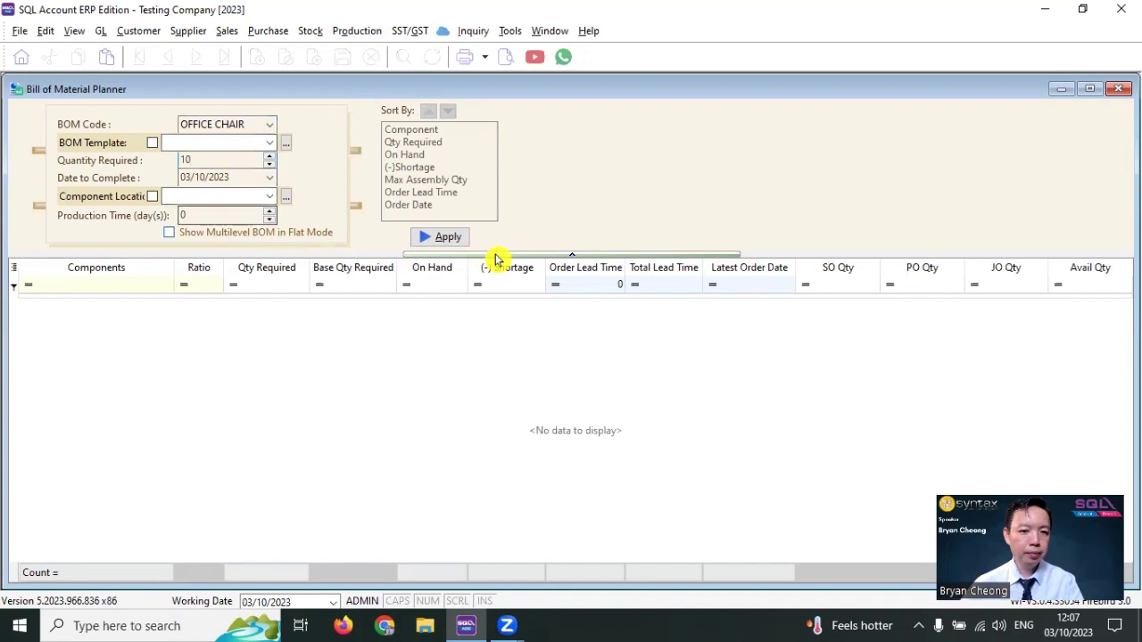
click(446, 239)
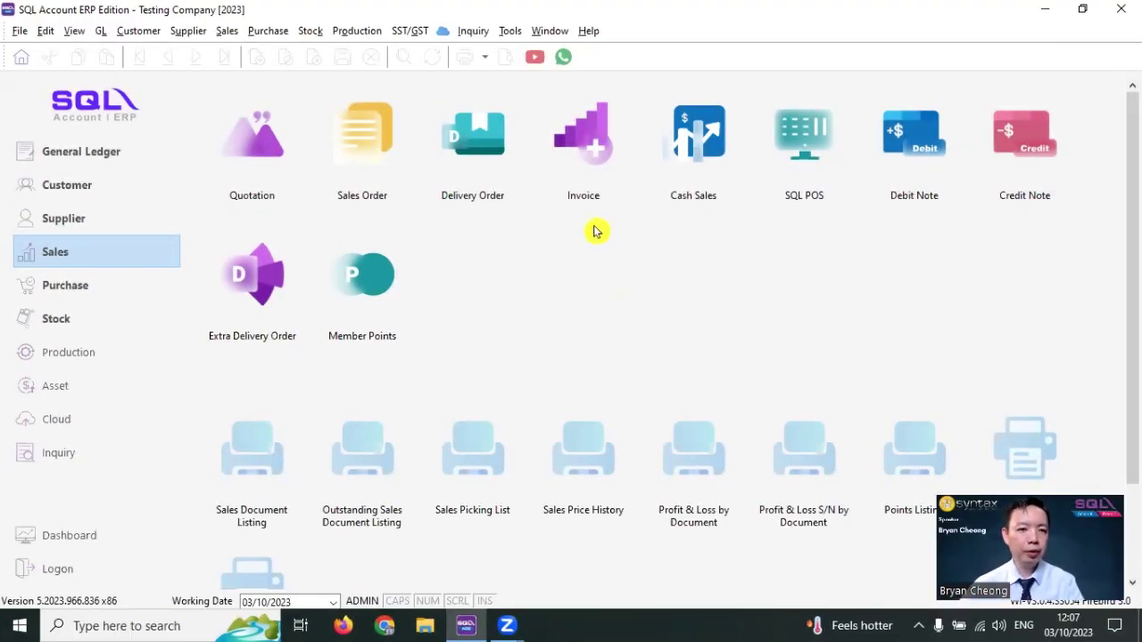
Start a job order for the customer, transferring 10 OFFICE CHAIR from the sales order.
click(347, 32)
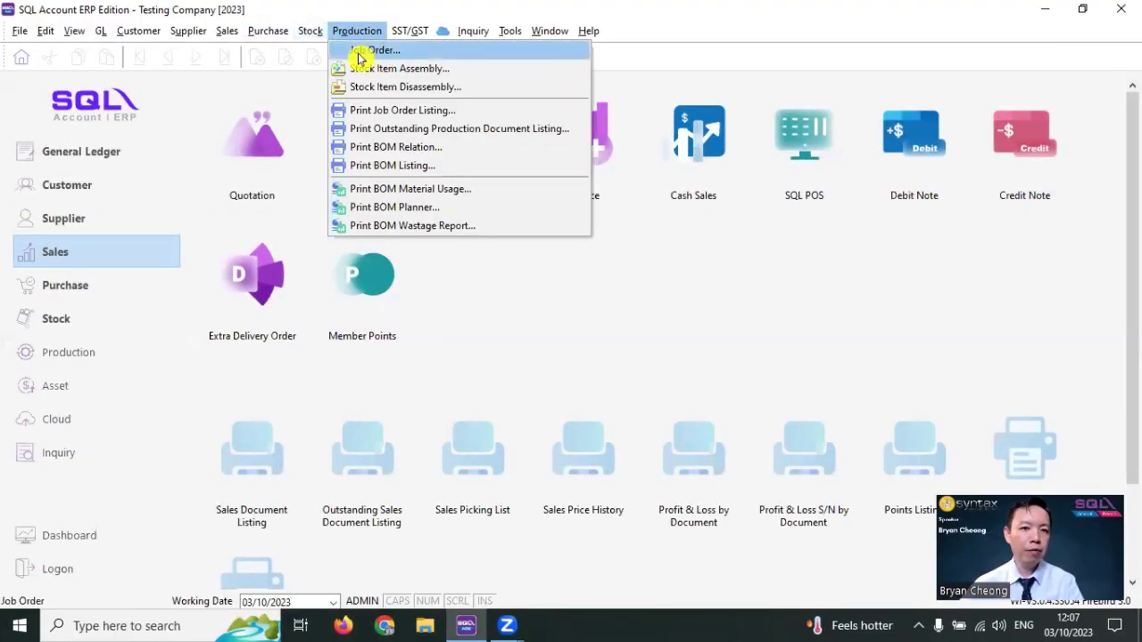
click(376, 49)
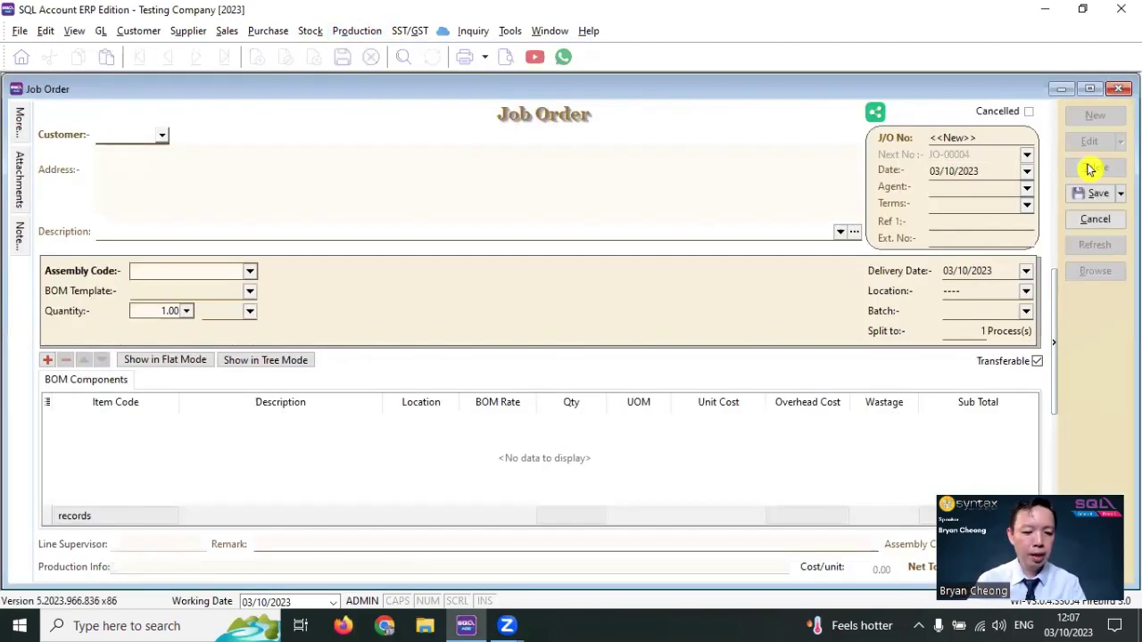
text(wa)
key(Return)
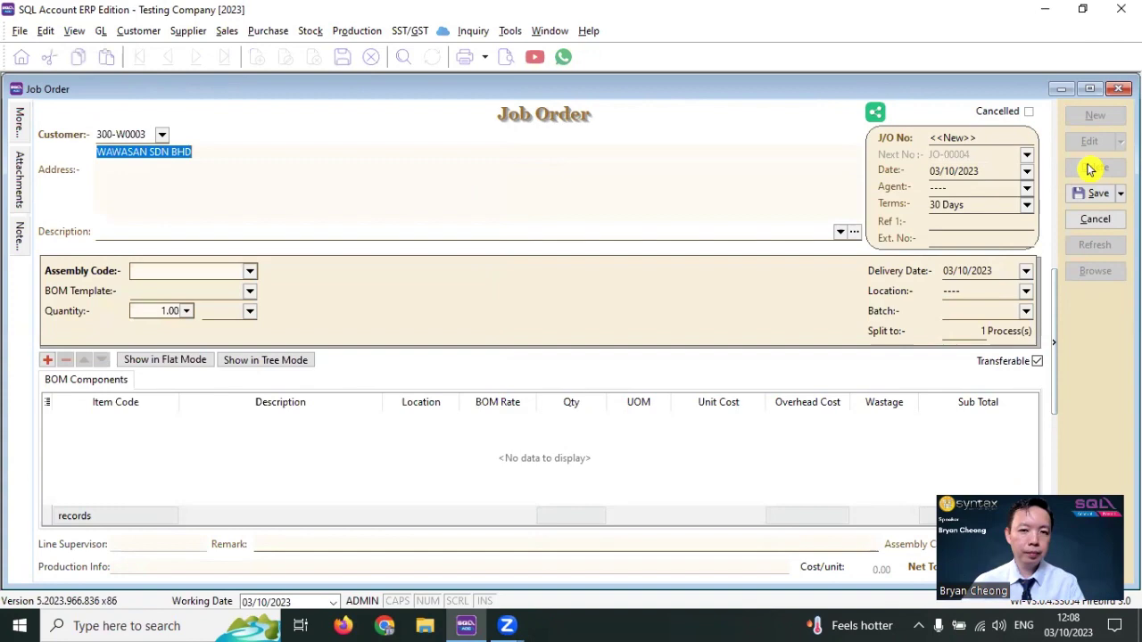
right_click(527, 124)
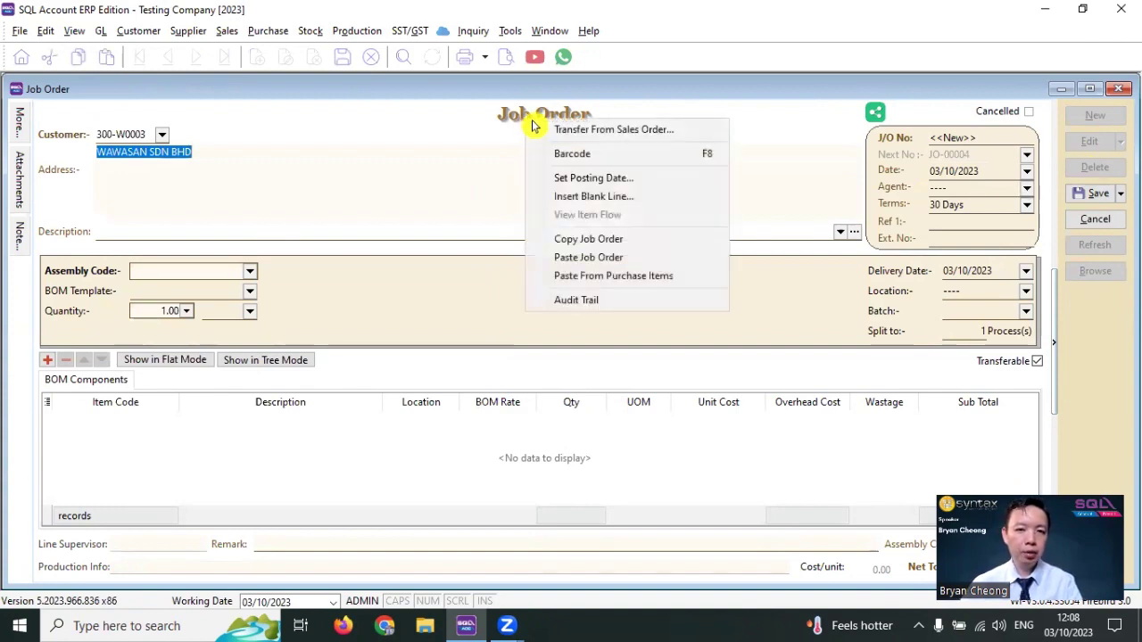
click(602, 130)
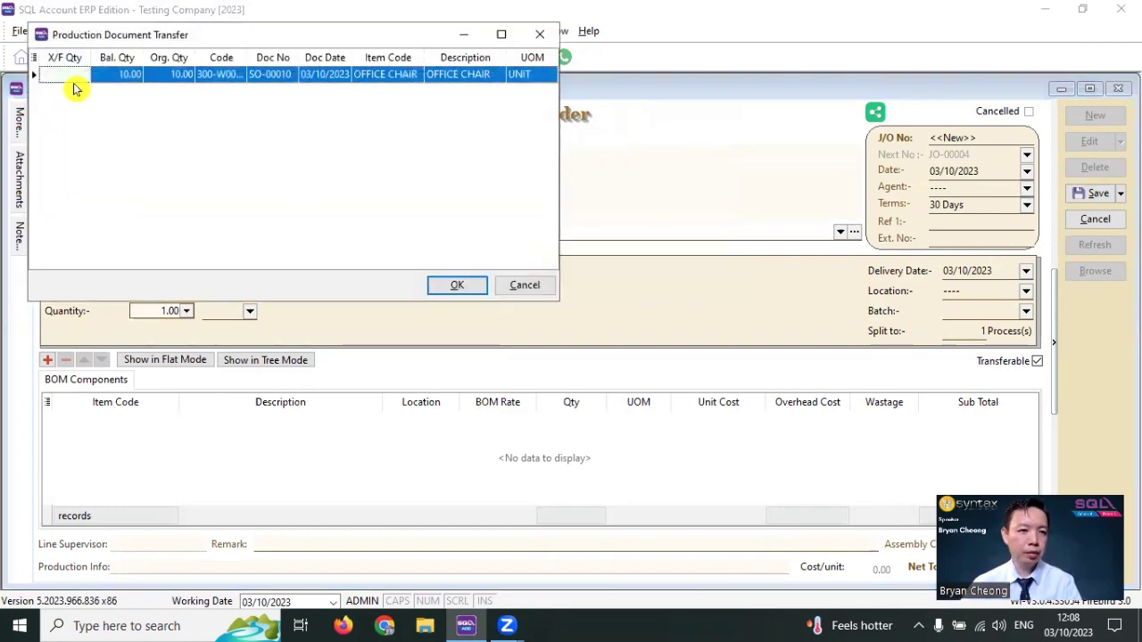
text(10)
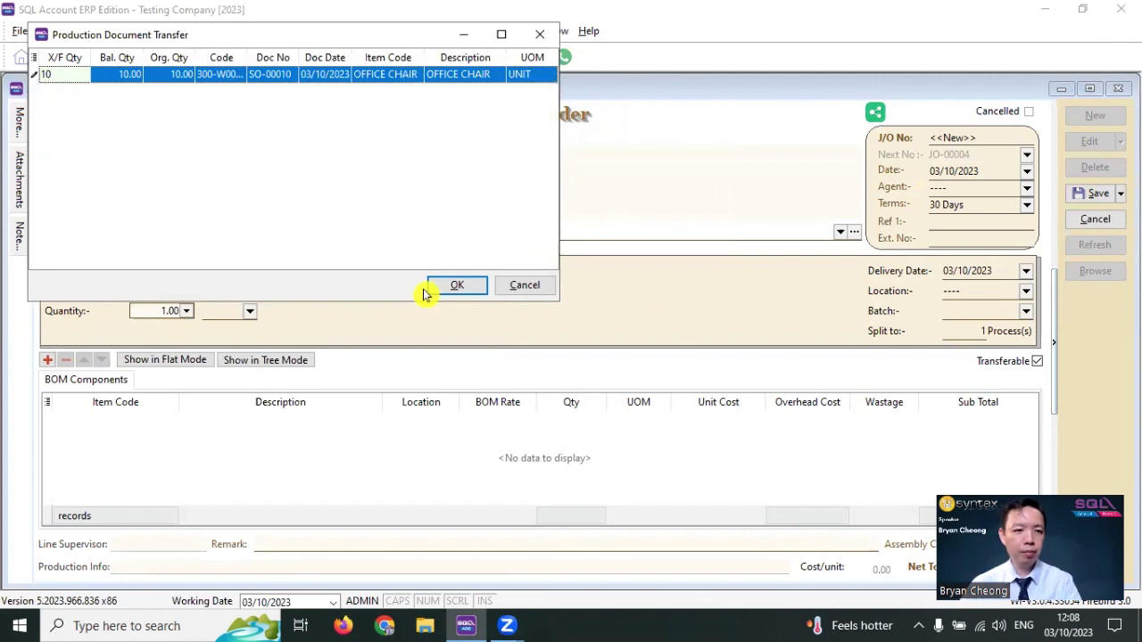
click(455, 288)
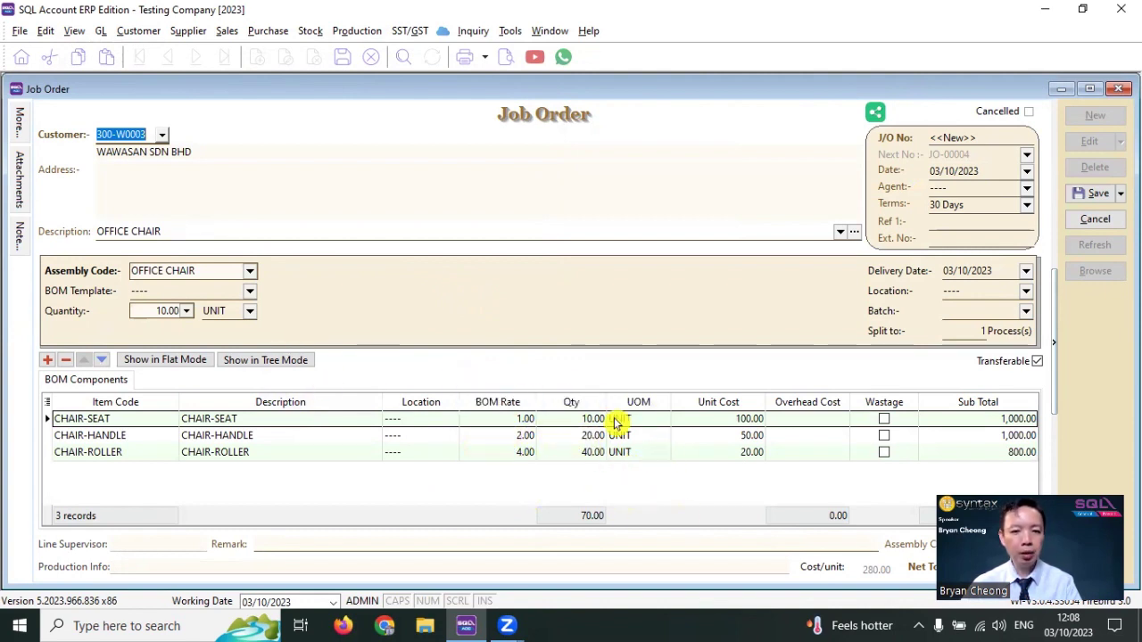
Save the job order and preview its report.
click(1096, 193)
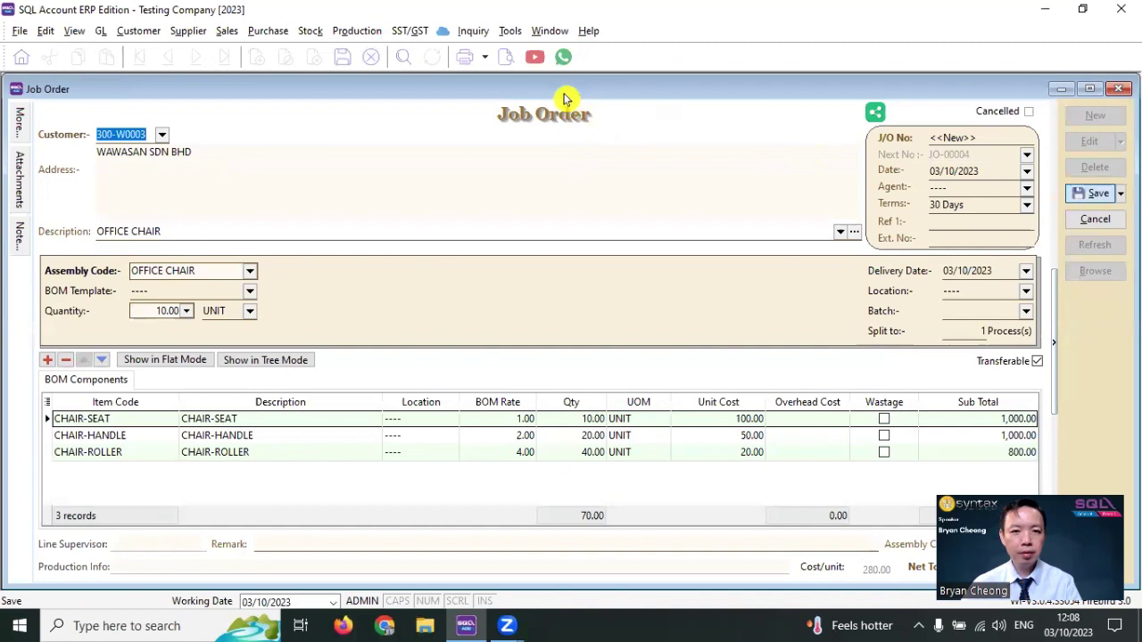
click(506, 56)
click(637, 407)
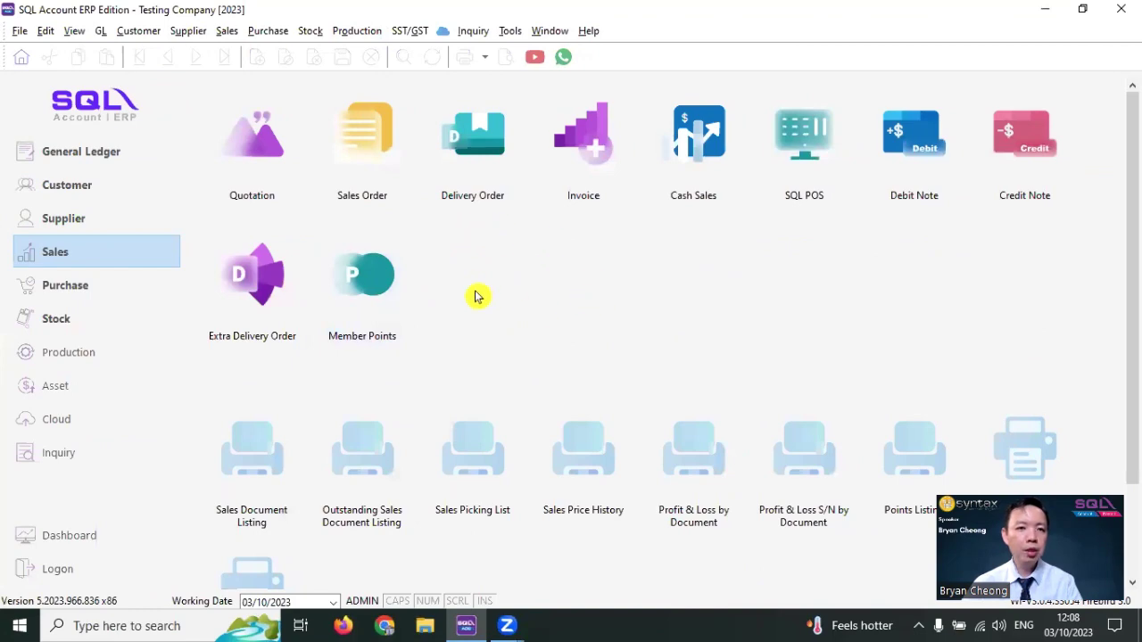
Start a new Stock Item Assembly and browse the available assembly codes.
click(355, 34)
click(384, 69)
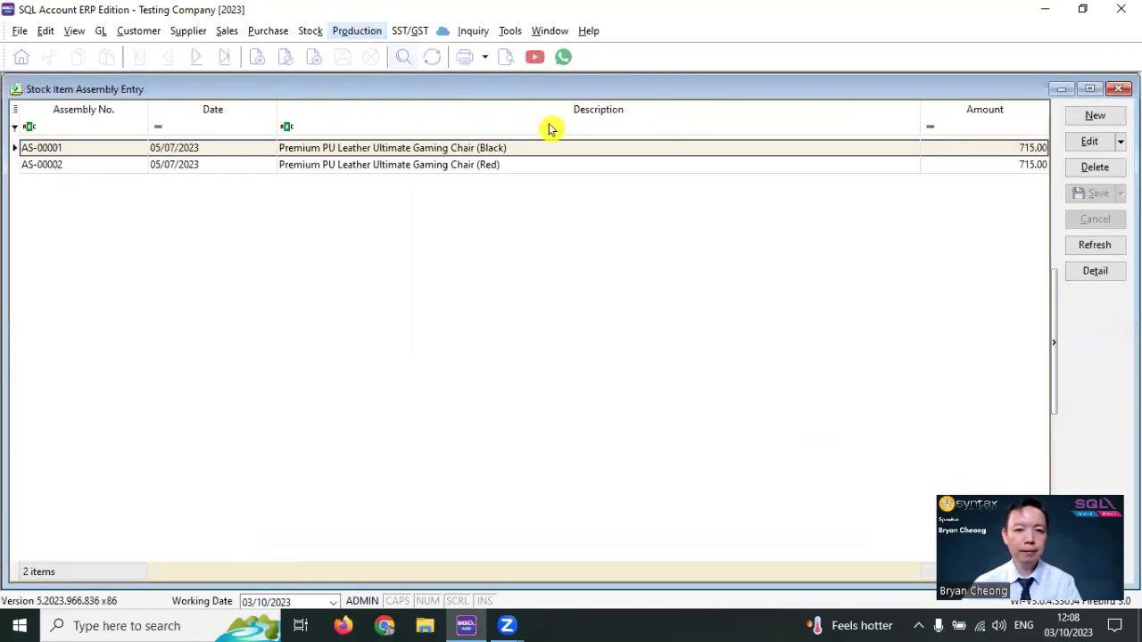
click(1085, 117)
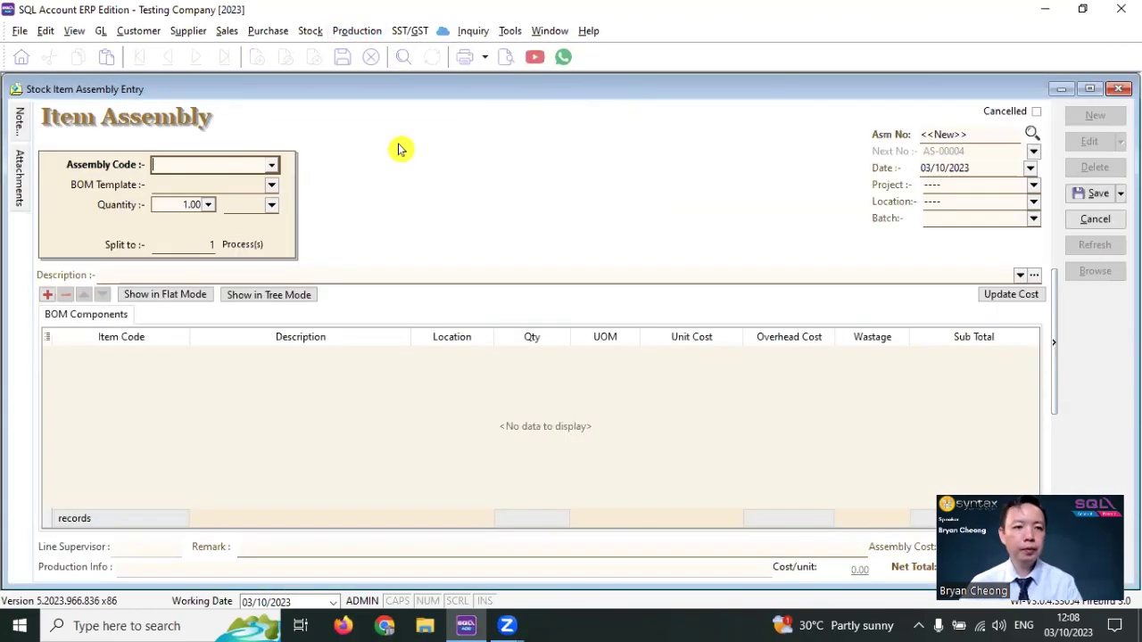
right_click(530, 148)
click(553, 157)
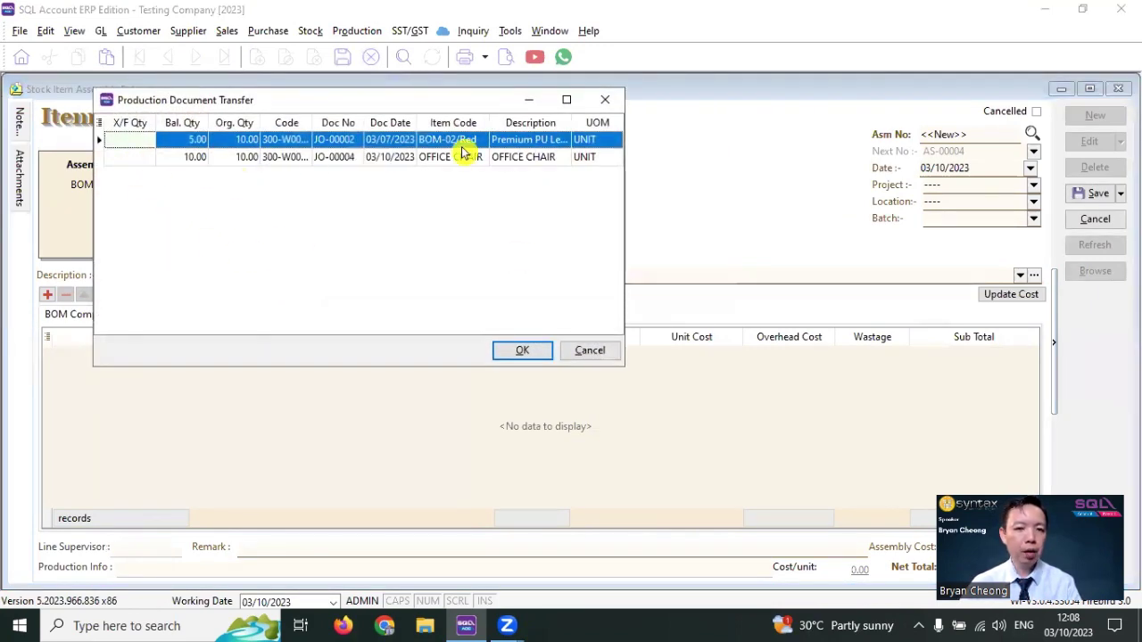
click(599, 99)
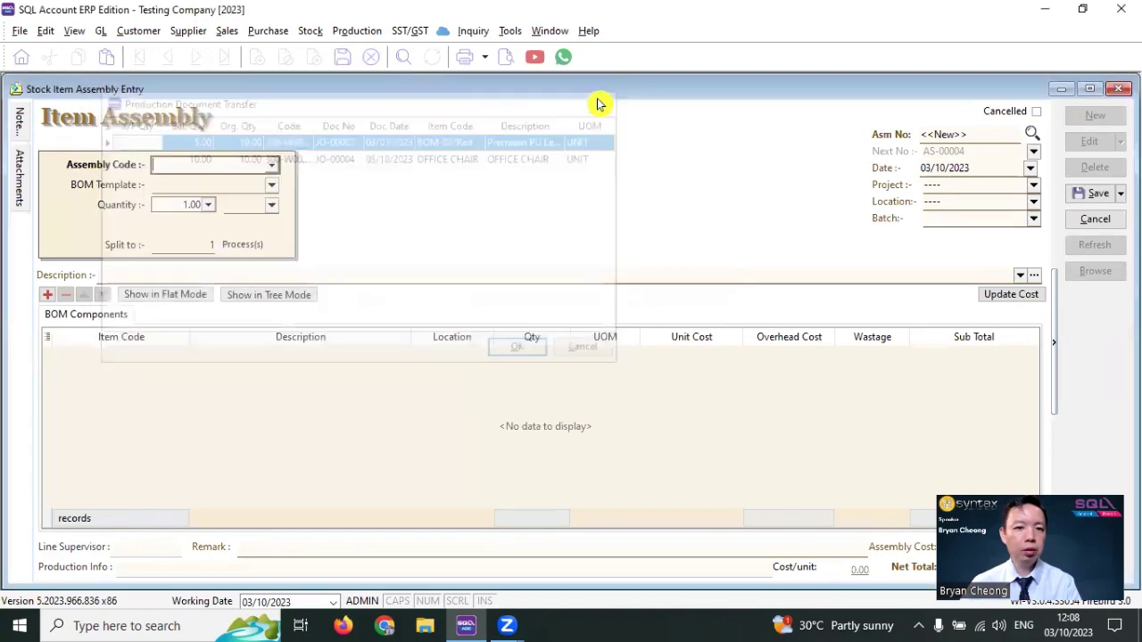
click(272, 165)
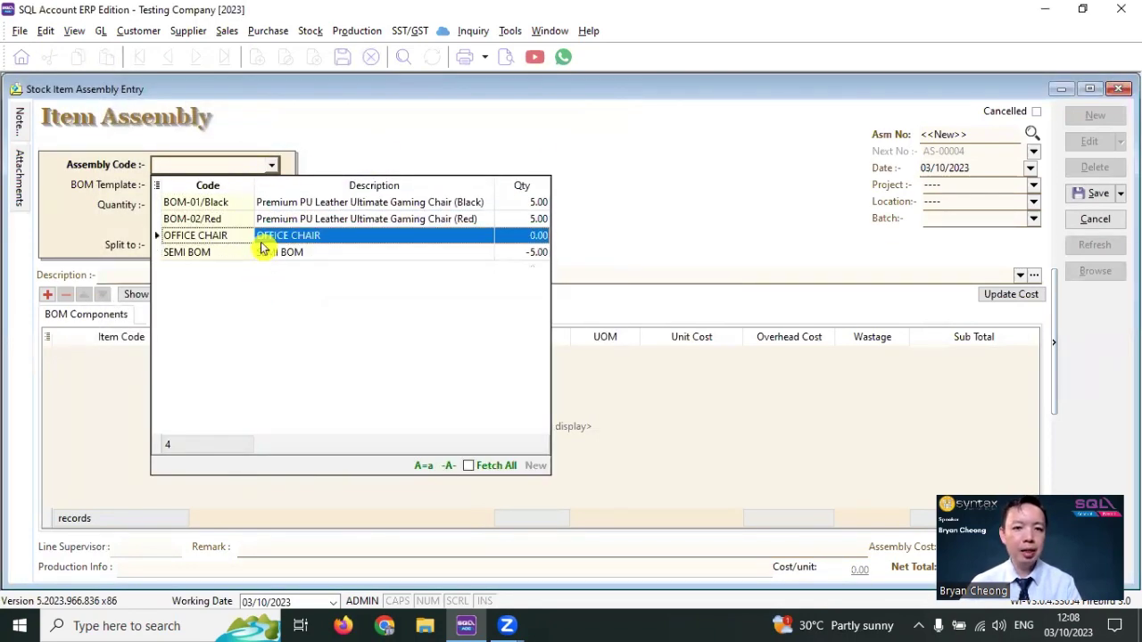
Transfer 10 OFFICE CHAIR from the job order and save assembly AS-00004.
right_click(546, 139)
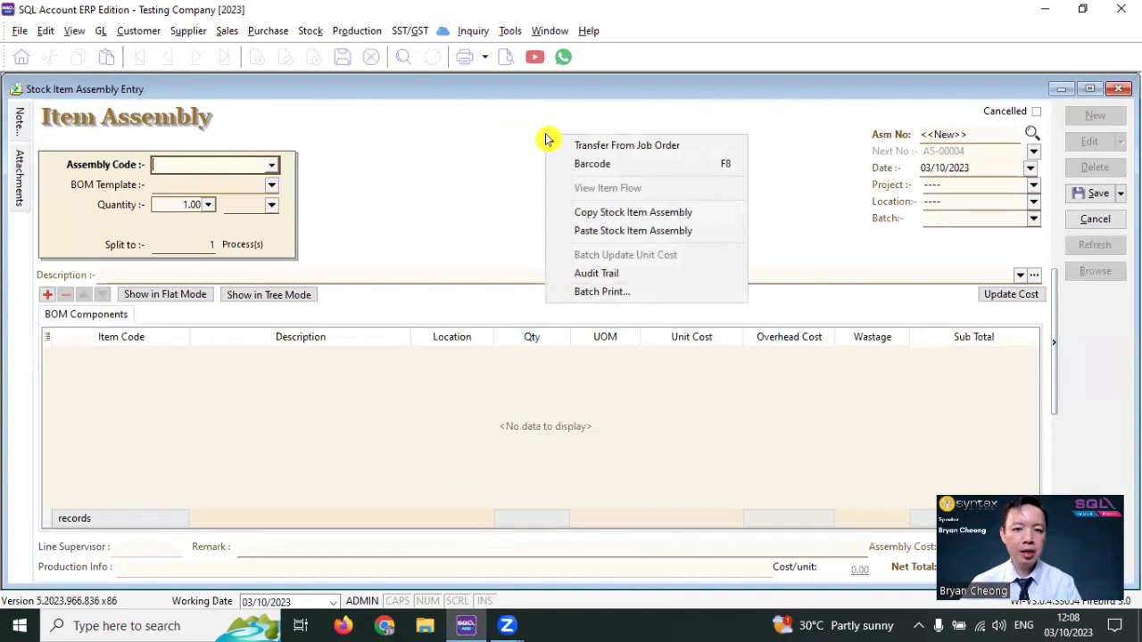
click(593, 145)
click(170, 204)
text(1)
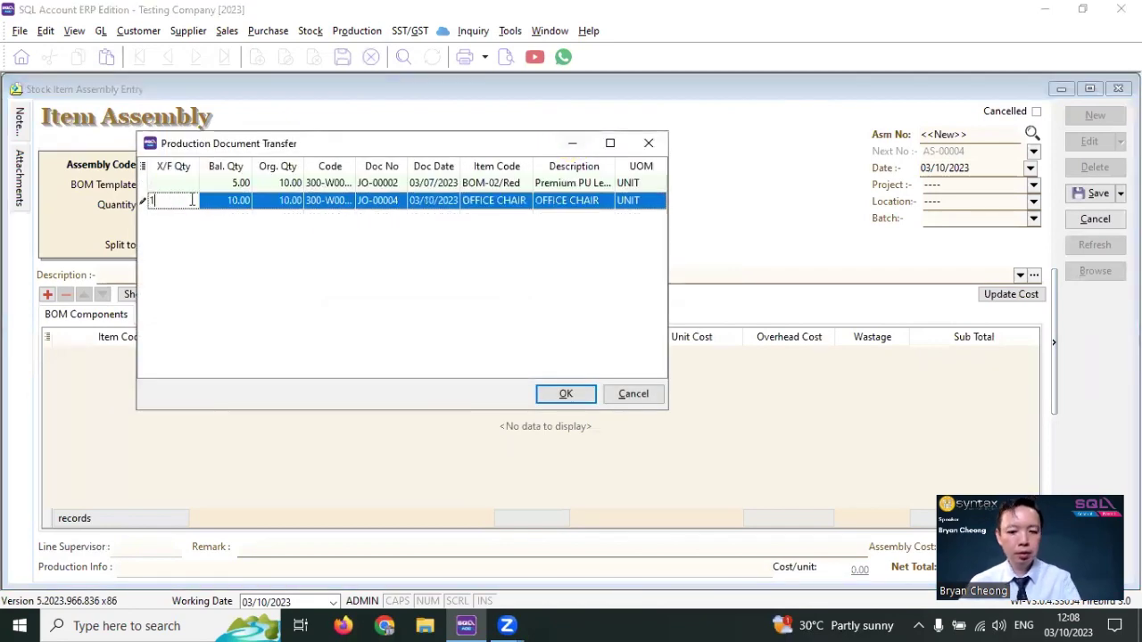
text(0)
click(571, 395)
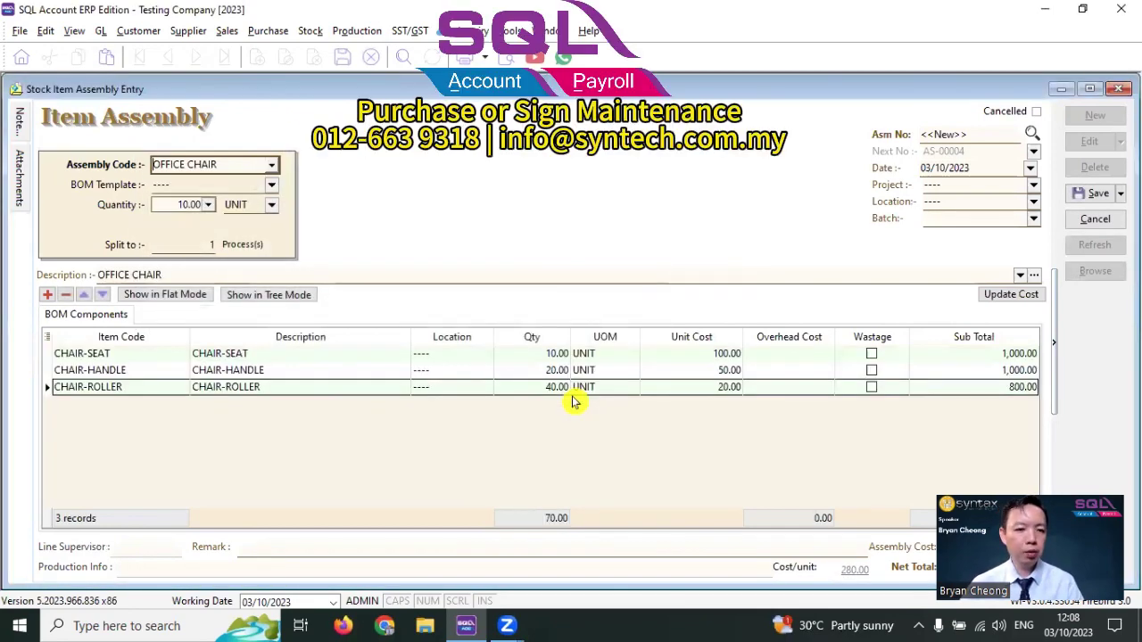
click(1093, 194)
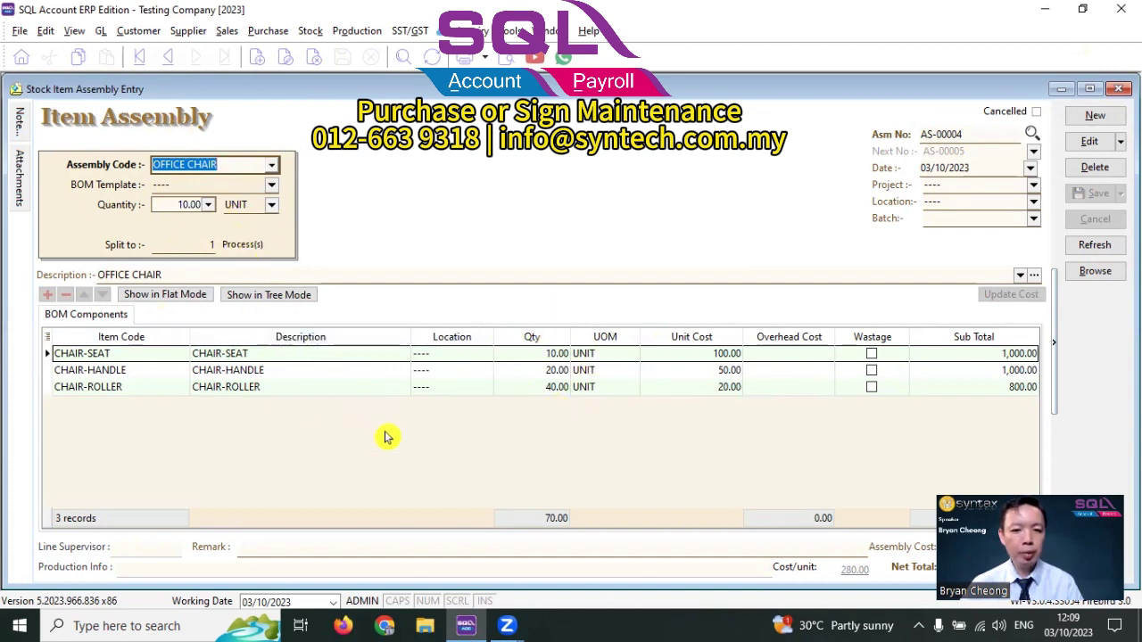
Reopen the stock item list filtered by 'chair-': handle 80, roller 60, seat 90.
click(1118, 88)
click(89, 319)
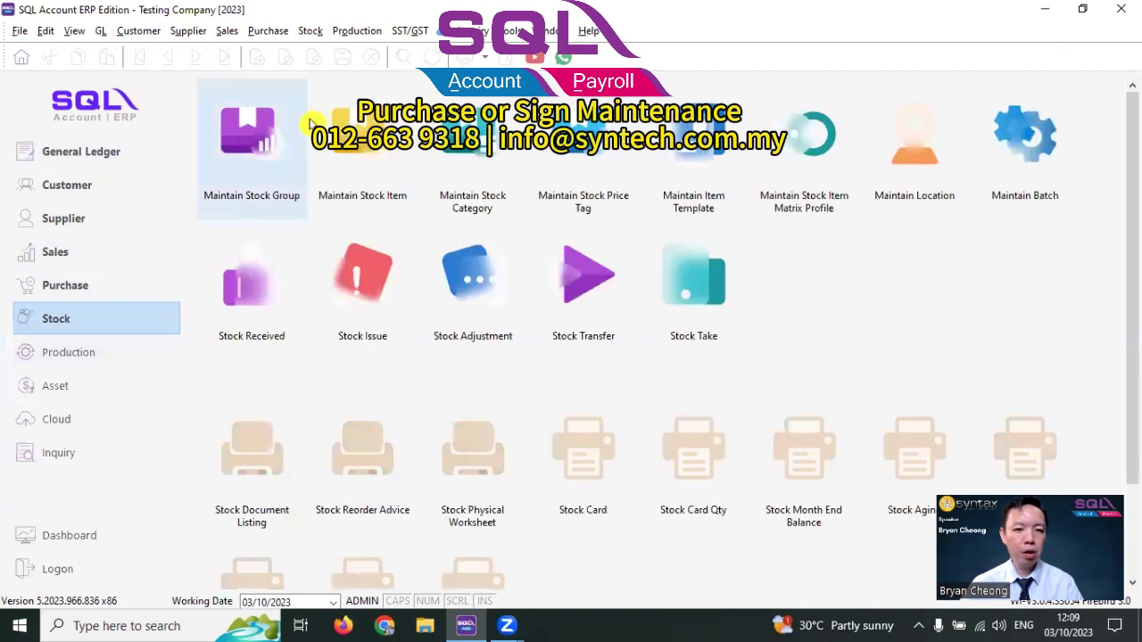
click(370, 153)
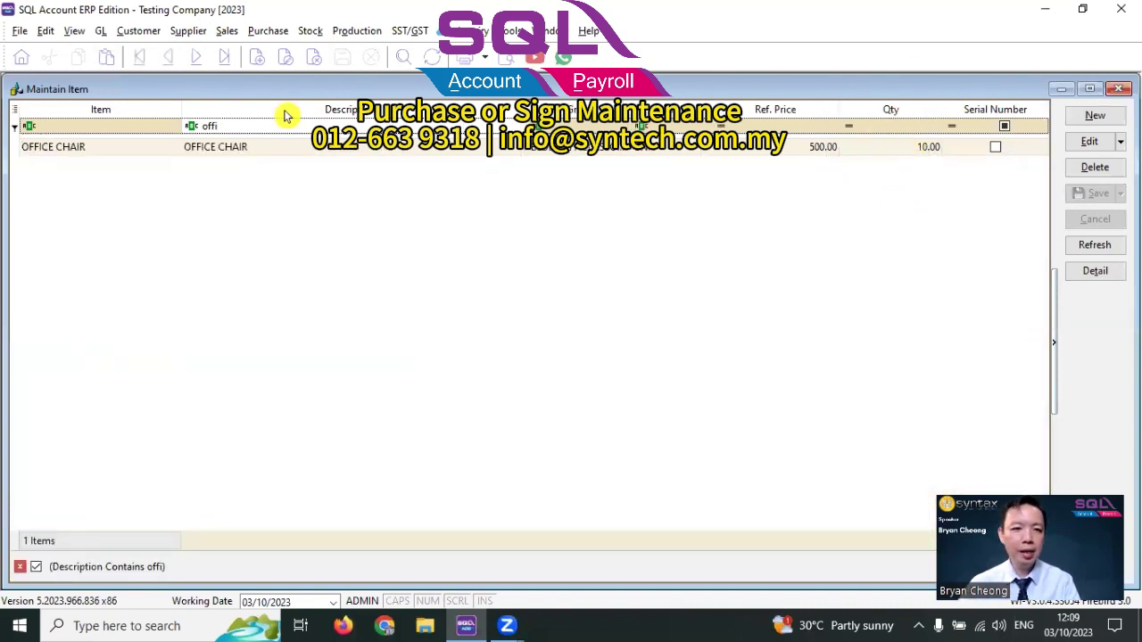
key(BackSpace)
key(BackSpace)
key(BackSpace)
key(BackSpace)
text(chair-)
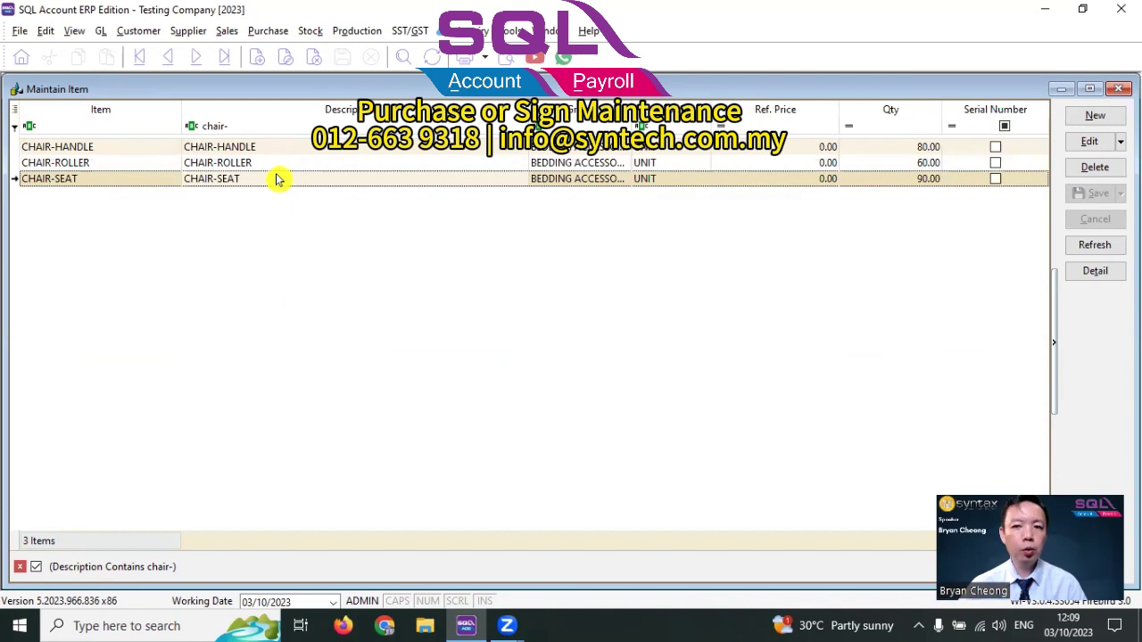